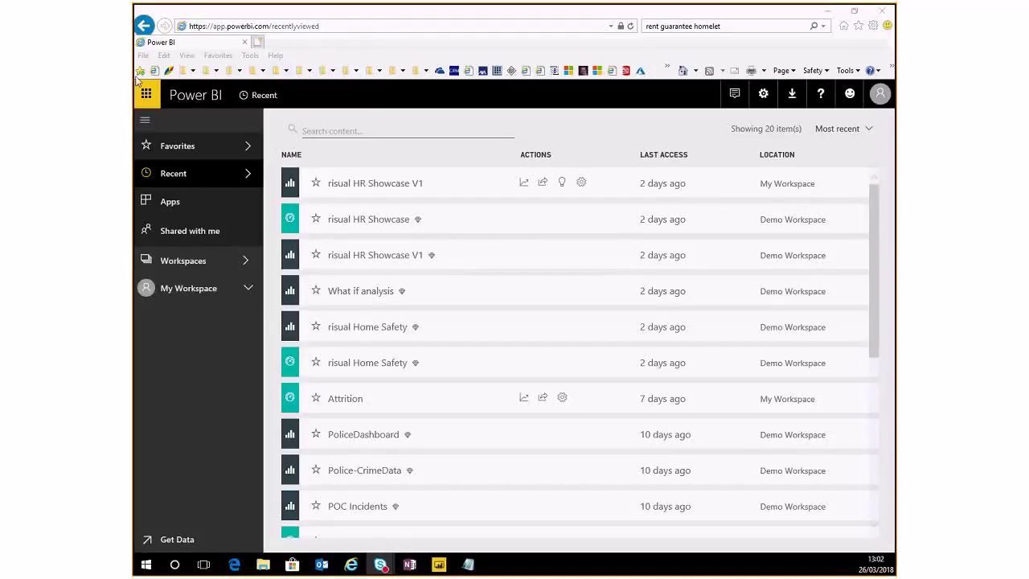
# Remove 'recentlyviewed' from the Power BI web address and reload the page
pyautogui.click(296, 27)
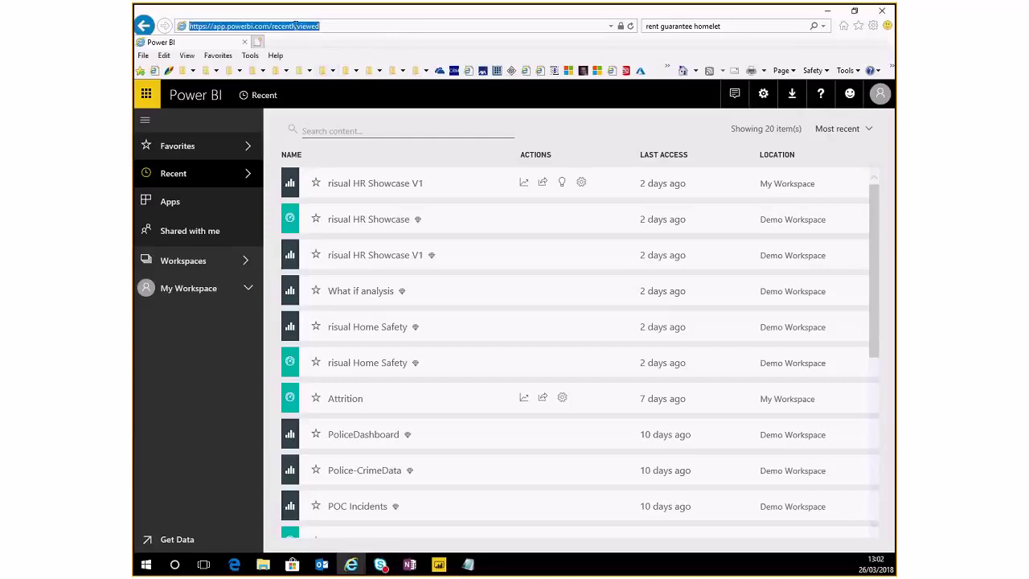
pyautogui.doubleClick(295, 26)
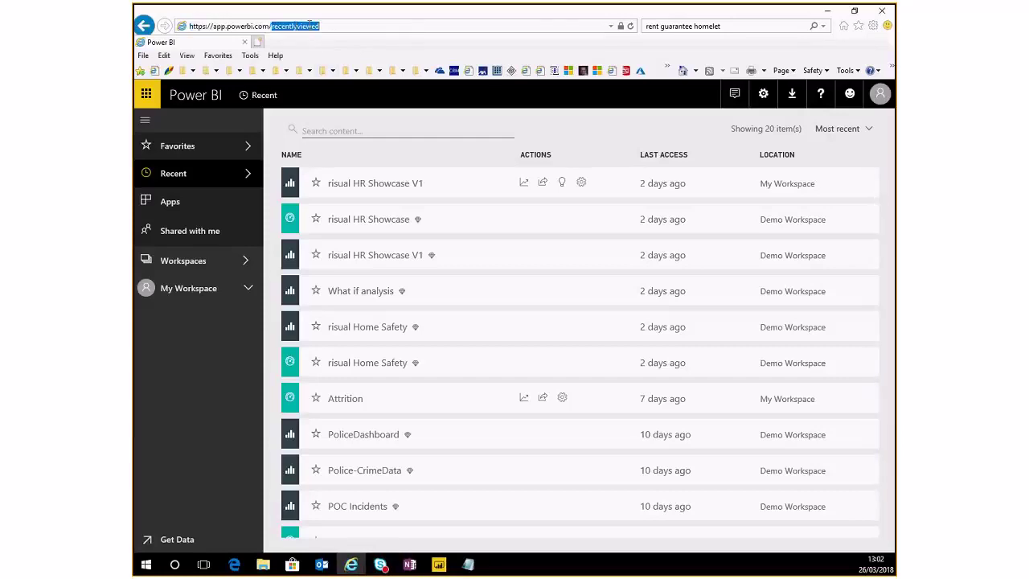
pyautogui.press('BackSpace')
pyautogui.press('Return')
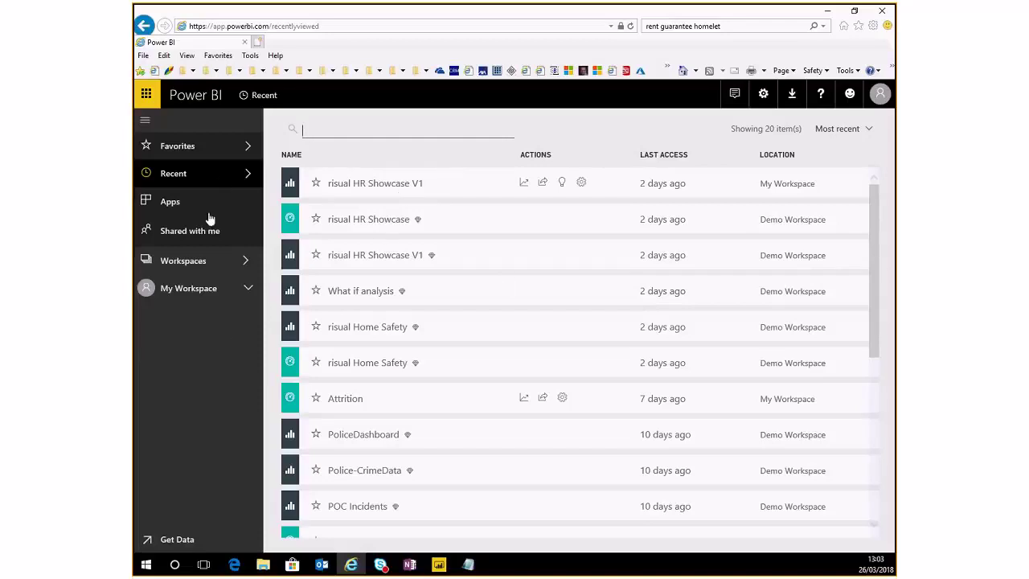
# Show the workspaces list and bring up the options menu for Demo Workspace
pyautogui.click(247, 262)
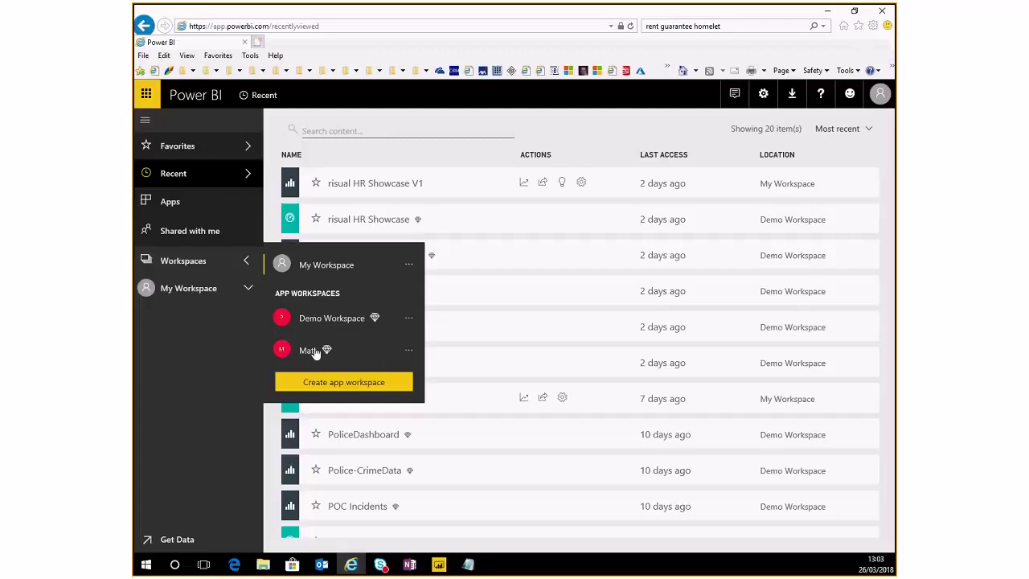
pyautogui.click(408, 352)
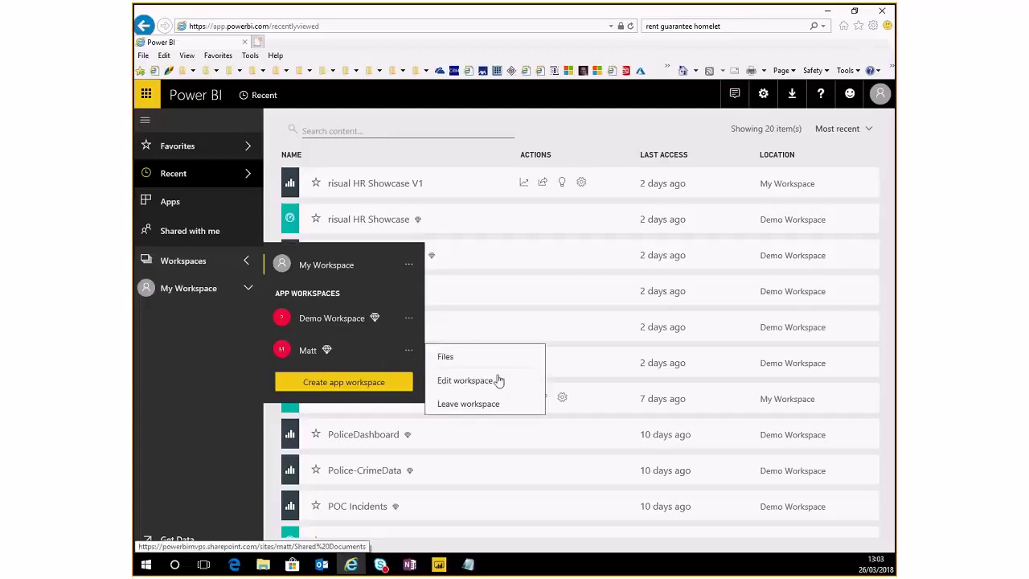
pyautogui.click(408, 319)
pyautogui.click(408, 319)
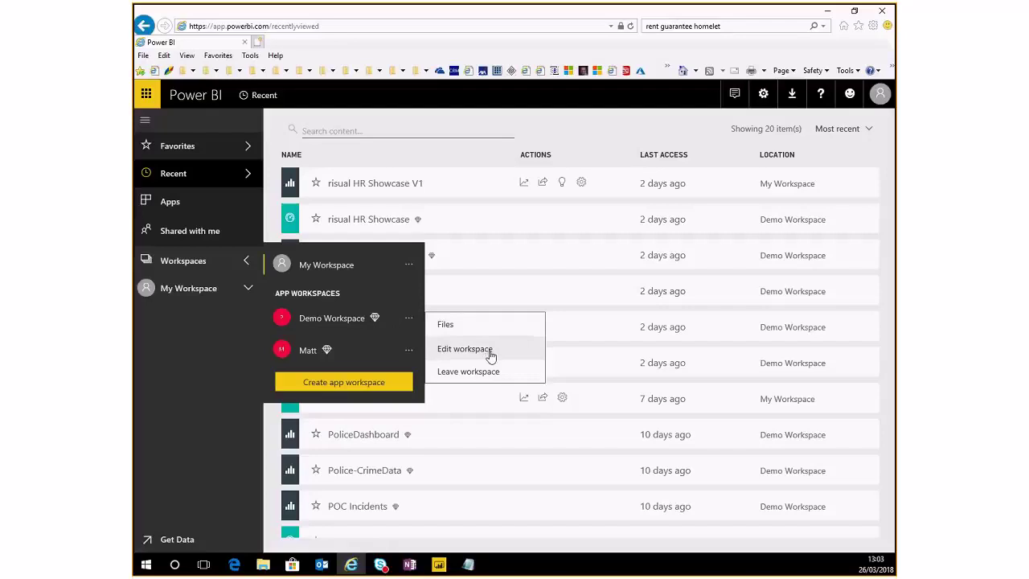
# View Demo Workspace's Edit workspace settings and members, then cancel without saving changes
pyautogui.click(491, 352)
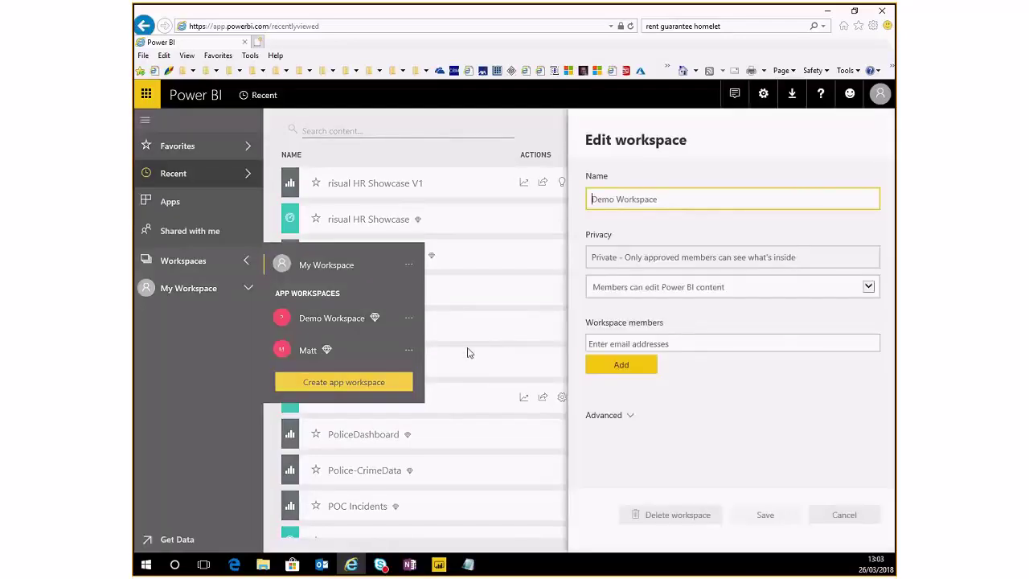
pyautogui.click(683, 341)
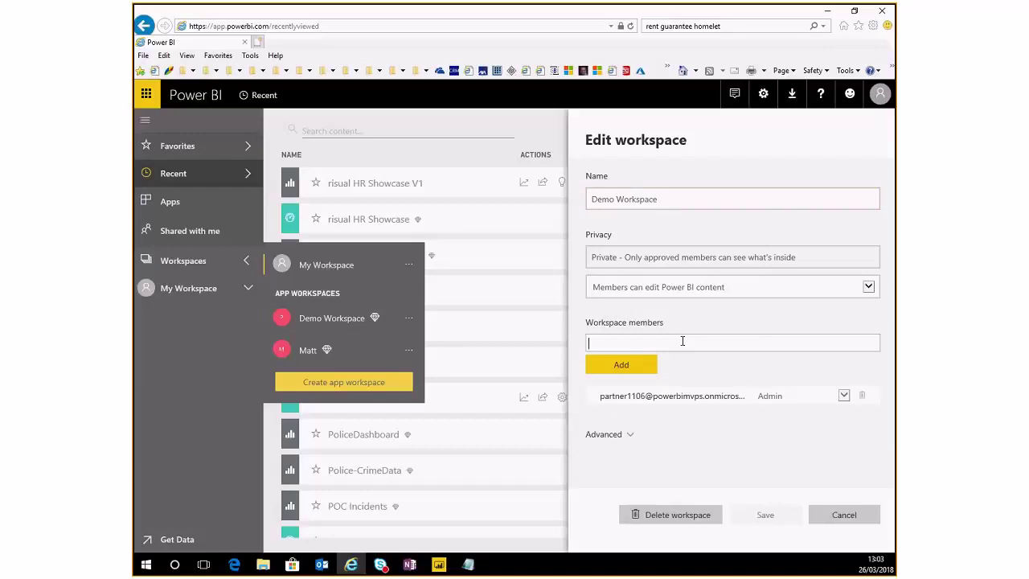
pyautogui.click(841, 394)
pyautogui.click(840, 516)
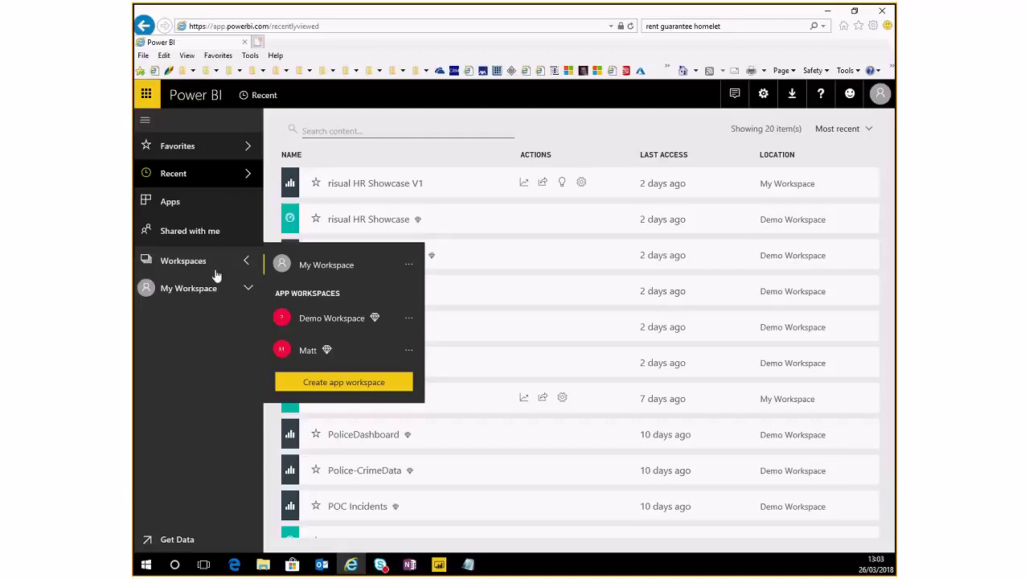
# Go into Demo Workspace and list its 8 reports on the Reports tab
pyautogui.click(246, 261)
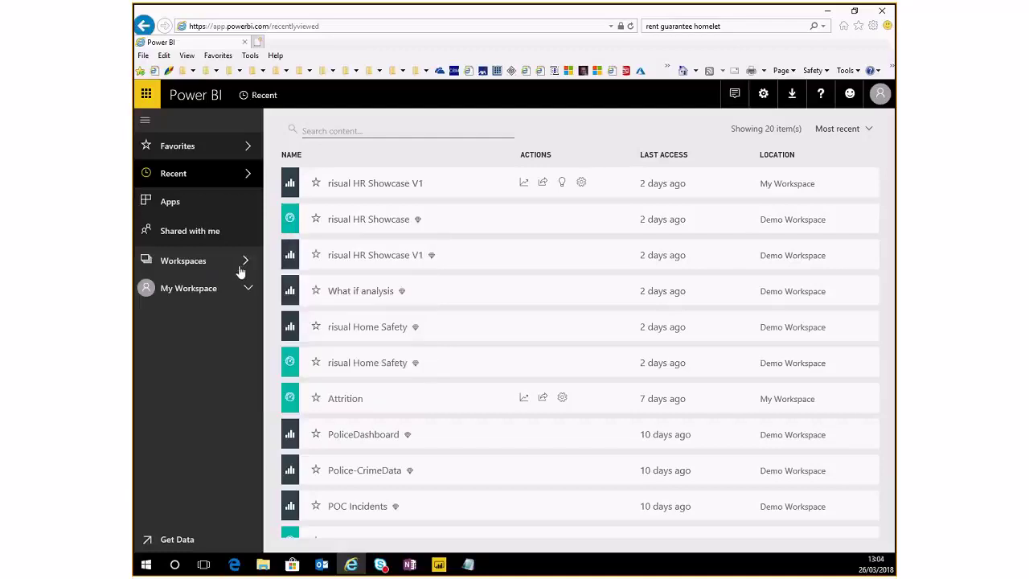
pyautogui.click(249, 285)
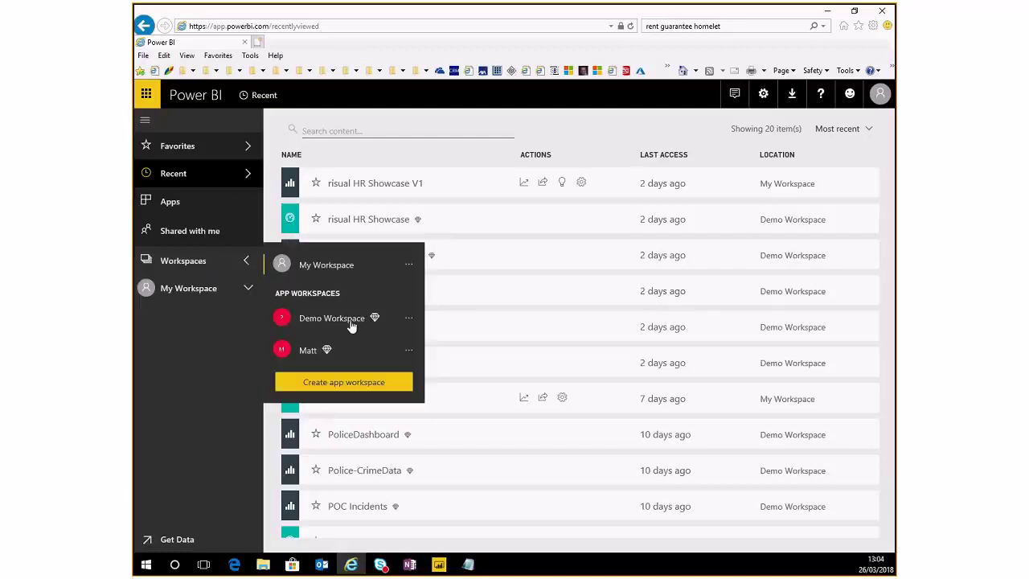
pyautogui.click(351, 322)
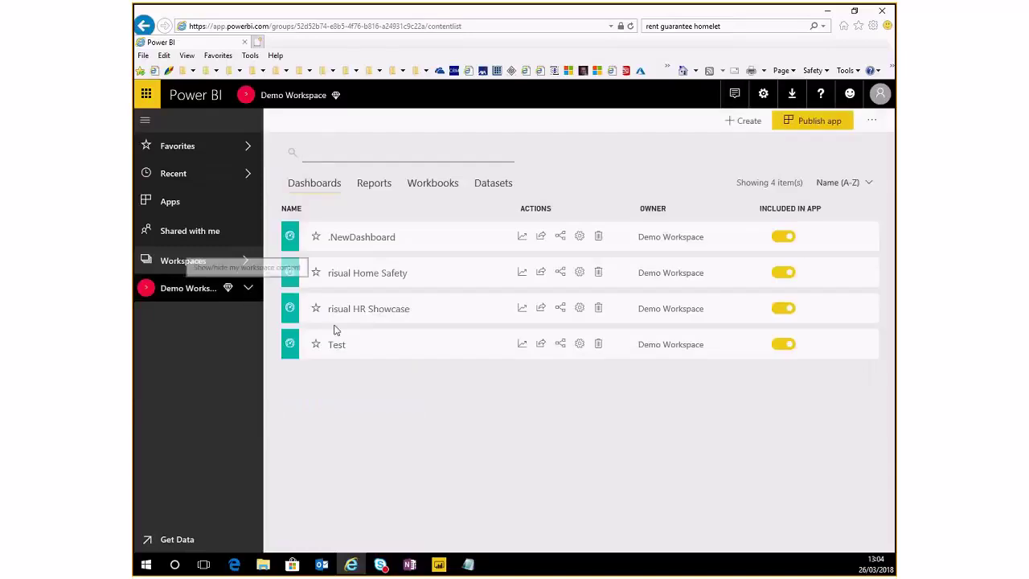
pyautogui.click(249, 288)
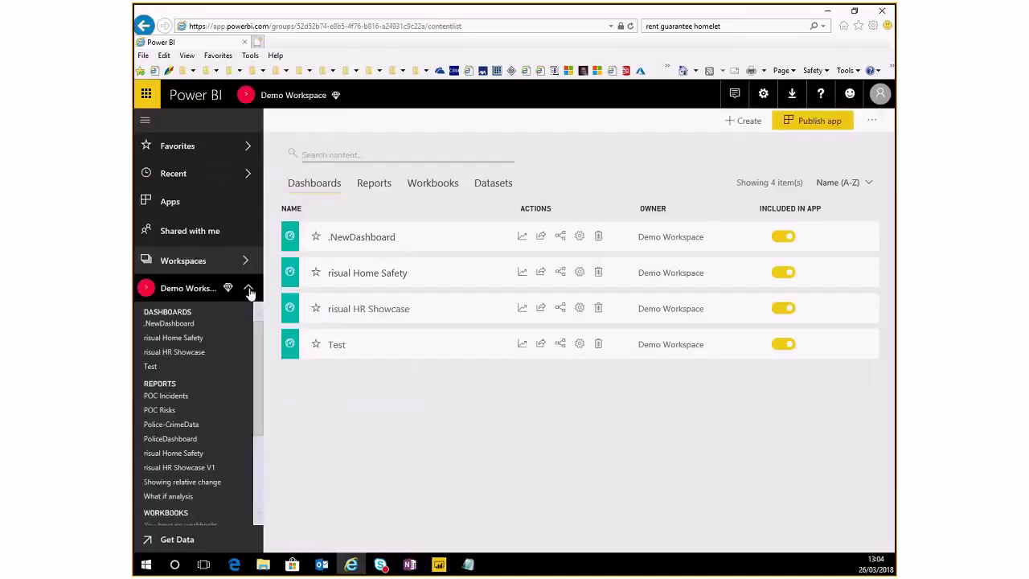
pyautogui.scroll(-2, 225, 379)
pyautogui.scroll(3, 245, 350)
pyautogui.click(374, 183)
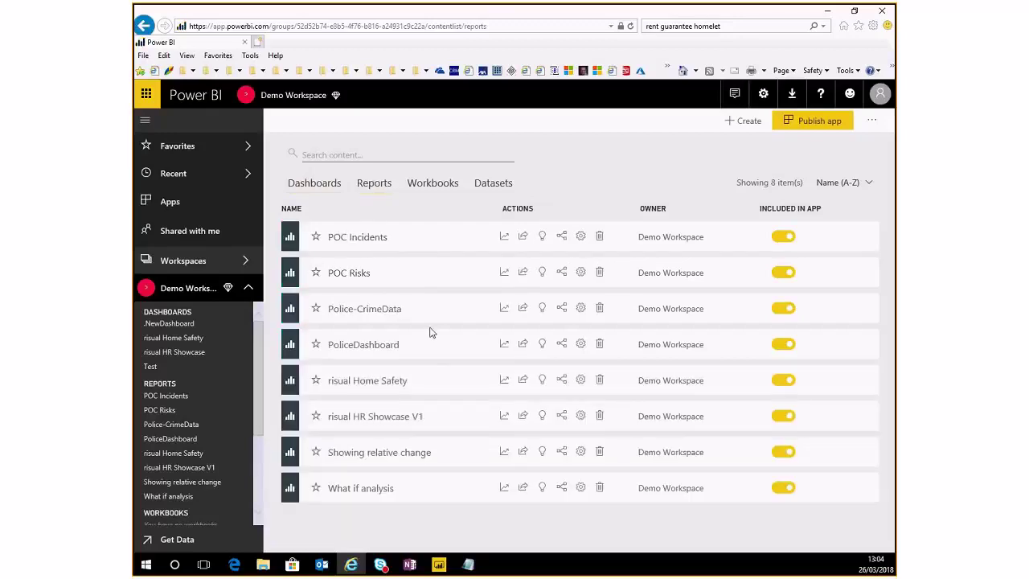
# Show the risual Home Safety report full screen with the navigation pane collapsed
pyautogui.click(407, 382)
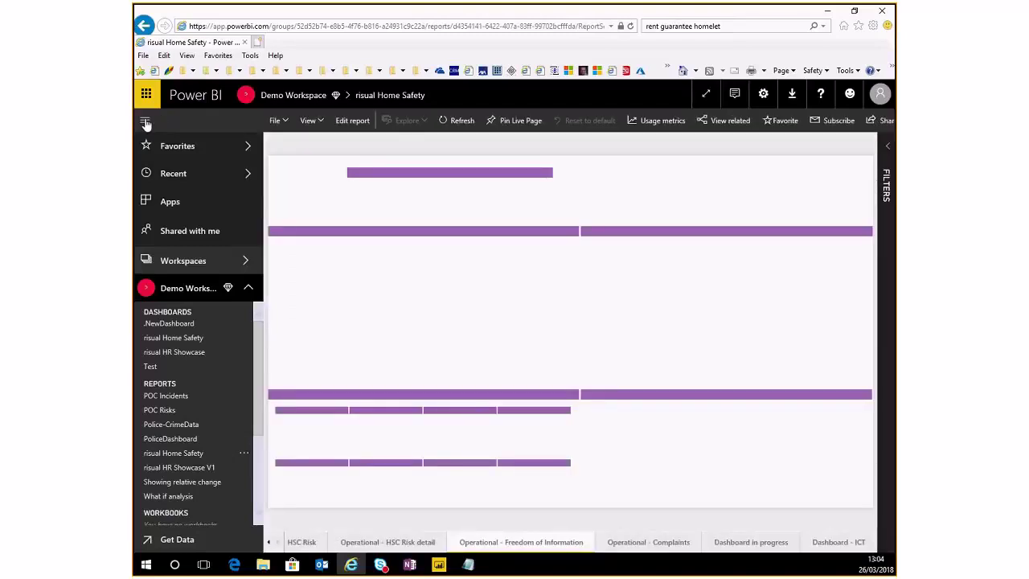
pyautogui.click(145, 122)
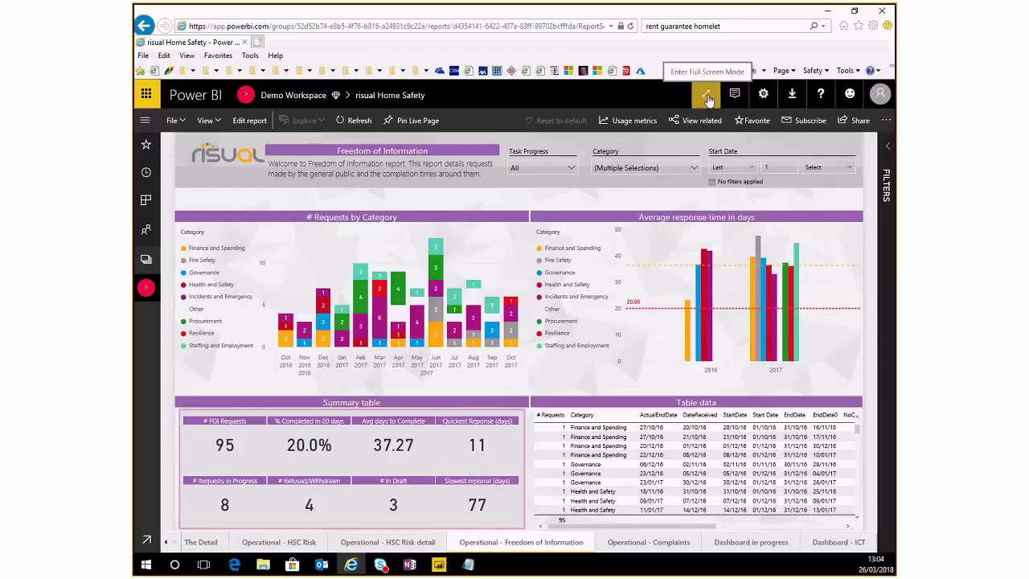
pyautogui.click(706, 94)
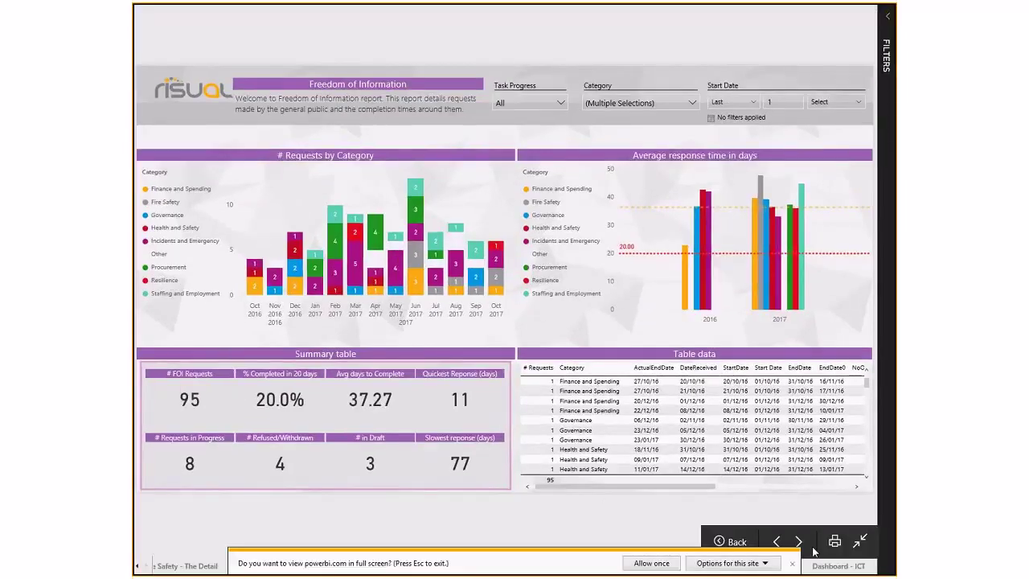
# Go to the Dashboard - Home Safety Checks page, showing 33,338 checks completed
pyautogui.click(146, 566)
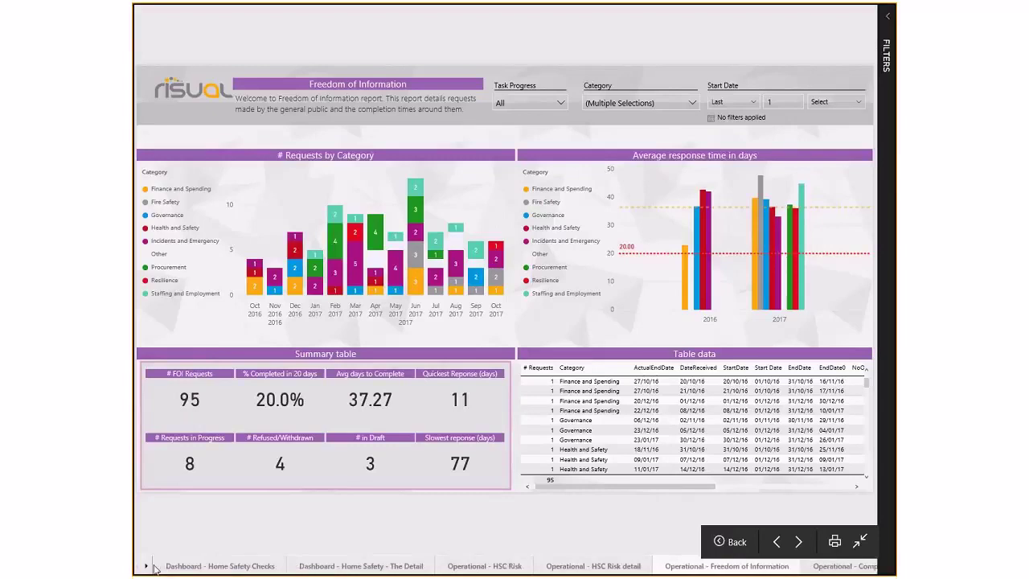
pyautogui.click(155, 568)
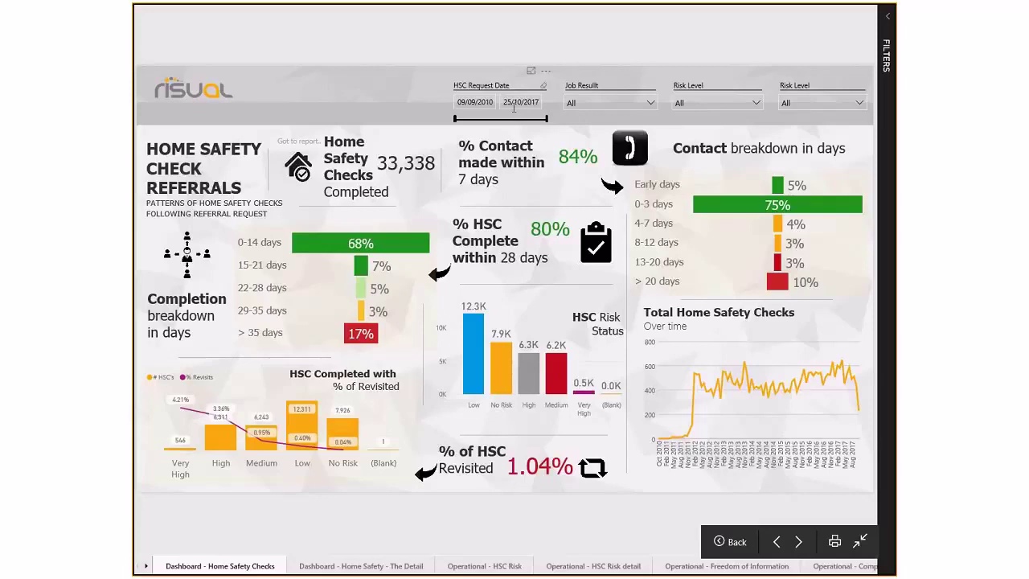
# Start the HSC Request Date slicer at 11/03/2013 and read the risk bar tooltips
pyautogui.moveTo(454, 118); pyautogui.dragTo(486, 118)
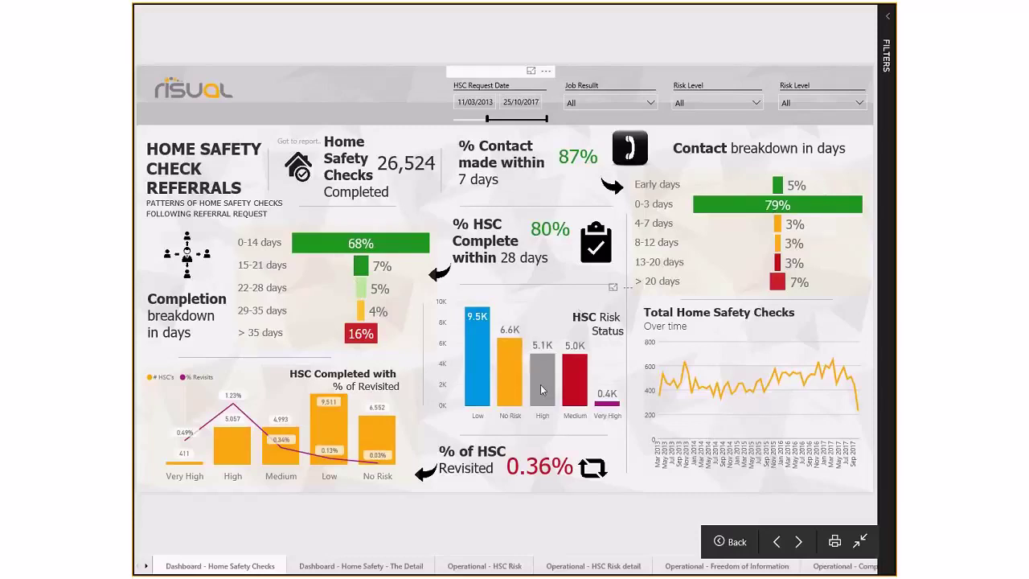
pyautogui.moveTo(613, 409)
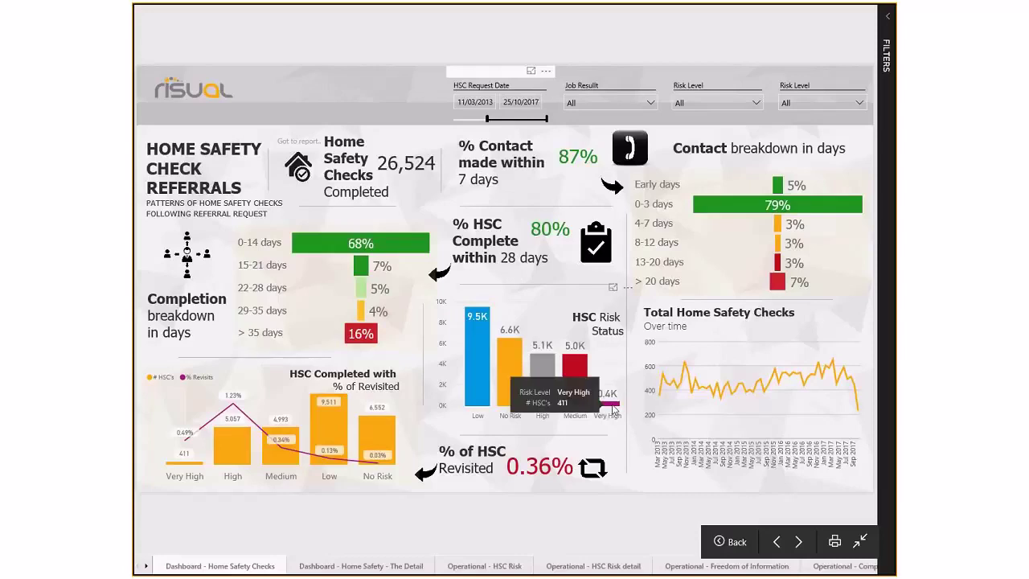
pyautogui.moveTo(567, 371)
pyautogui.moveTo(470, 352)
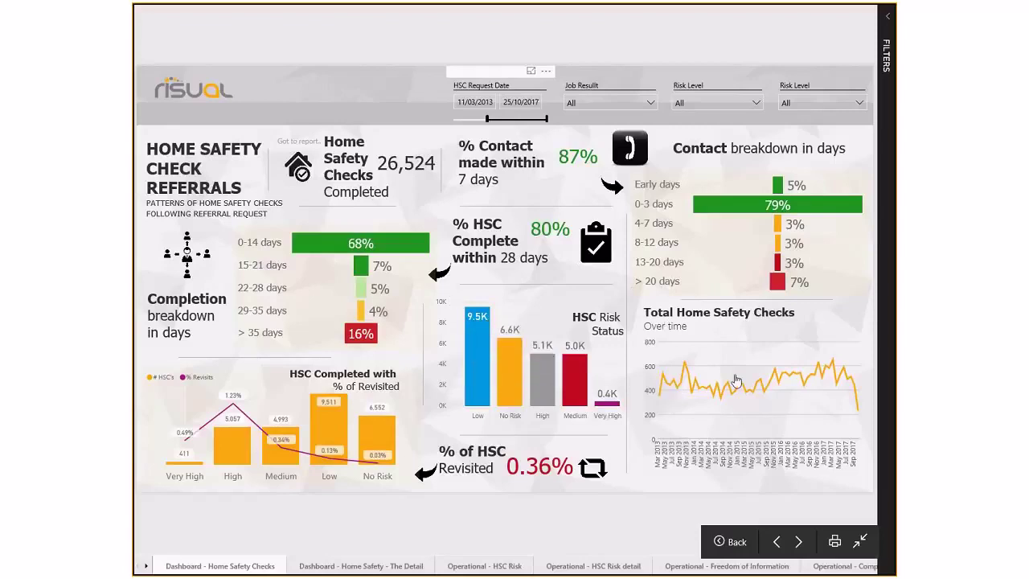
pyautogui.click(480, 363)
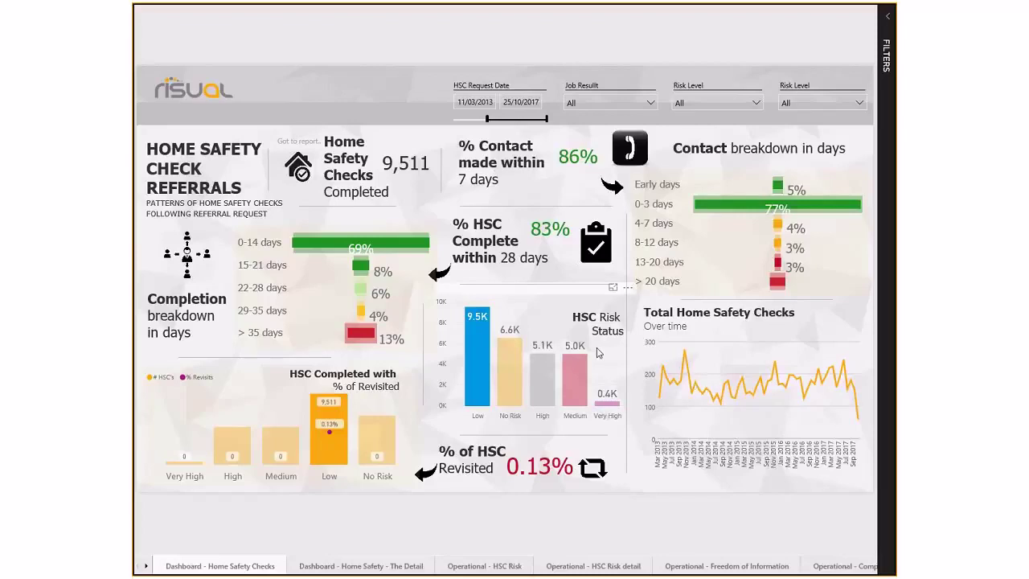
pyautogui.click(576, 372)
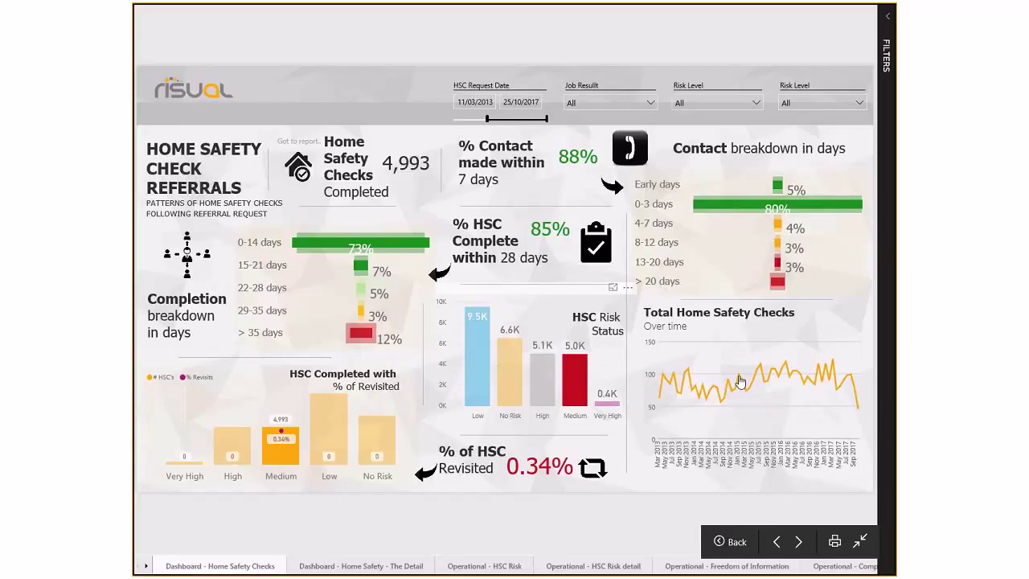
pyautogui.click(607, 402)
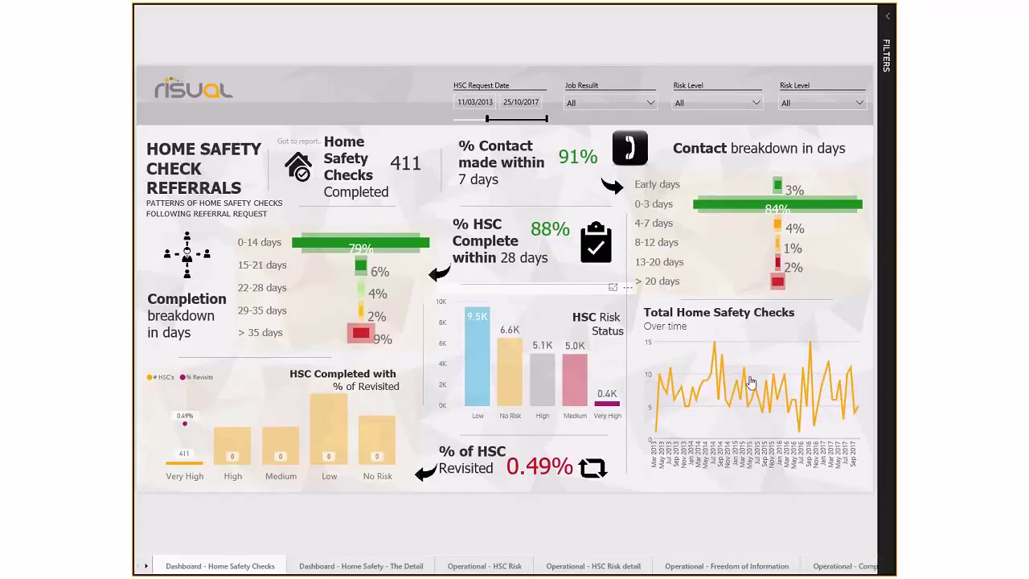
pyautogui.click(545, 323)
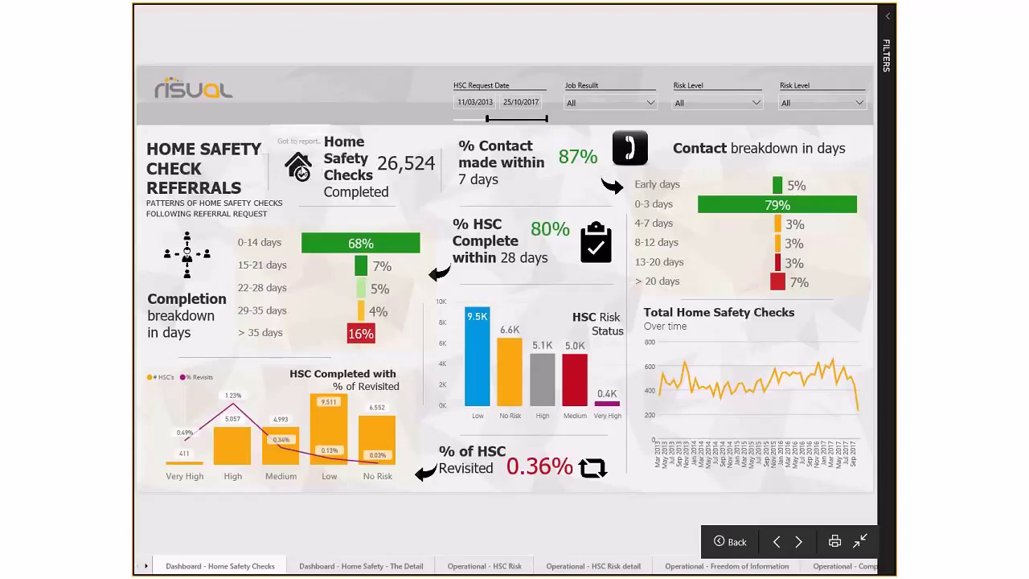
# Use the house icon link to reach the Dashboard - Home Safety - The Detail page
pyautogui.click(300, 171)
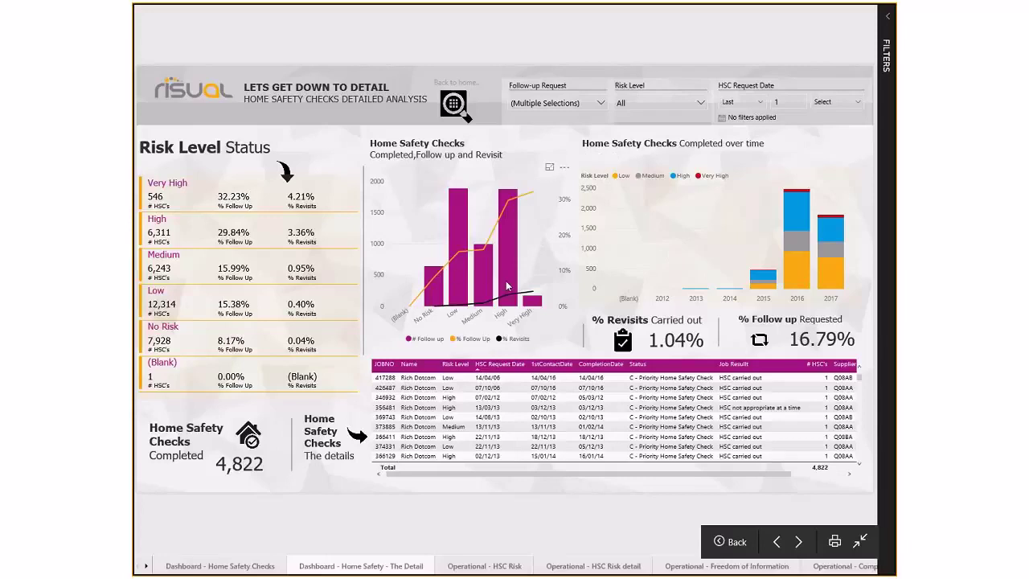
pyautogui.click(484, 276)
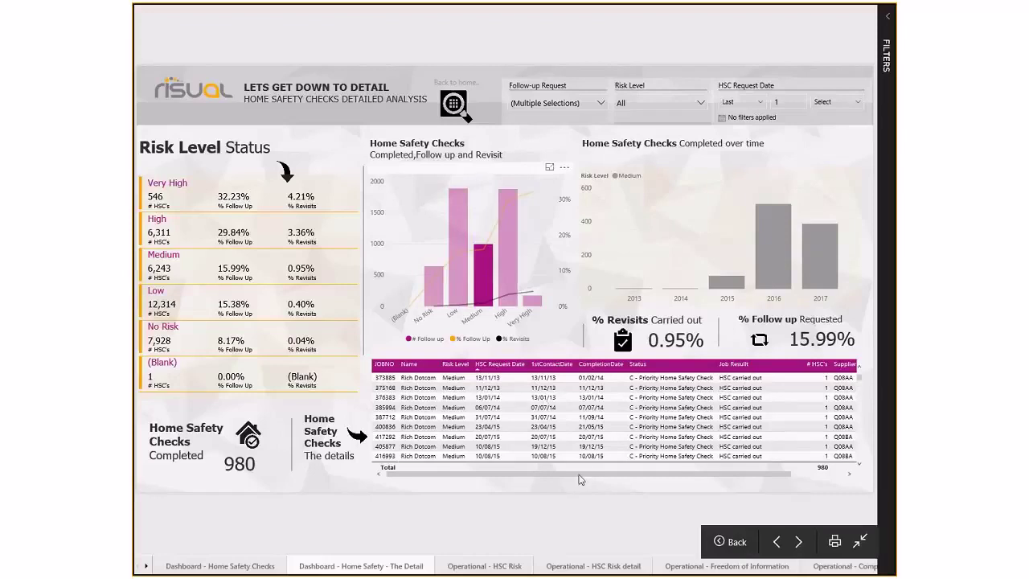
pyautogui.moveTo(614, 473); pyautogui.dragTo(673, 474)
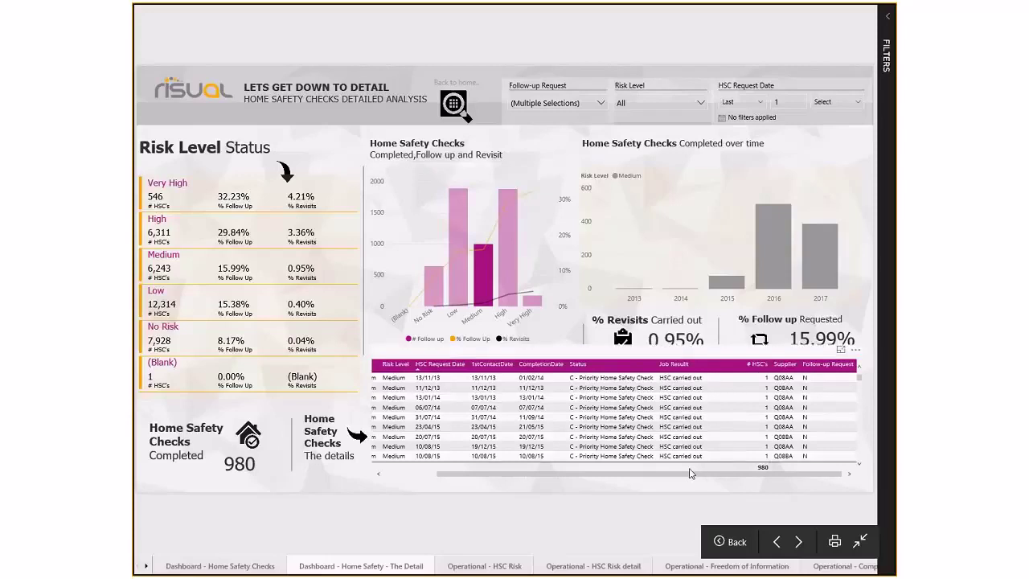
pyautogui.moveTo(689, 474); pyautogui.dragTo(638, 474)
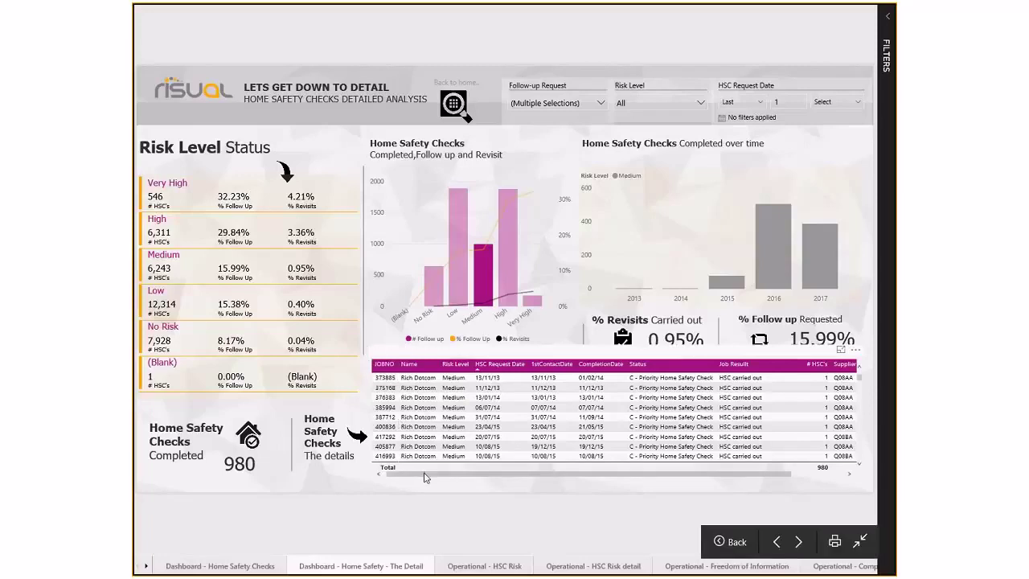
pyautogui.click(486, 193)
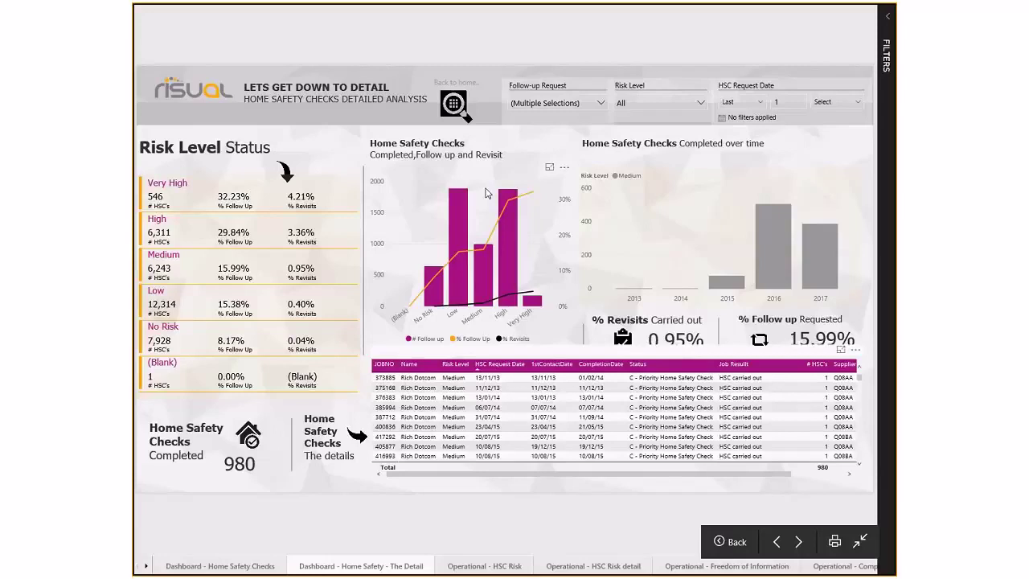